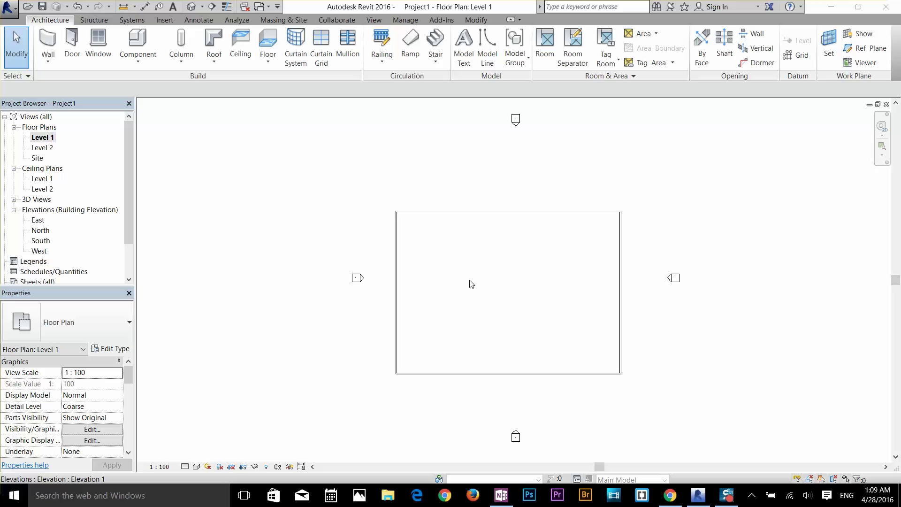
Step: Switch from the floor plan to the default 3D view of the walls, zooming out and back in
click(513, 291)
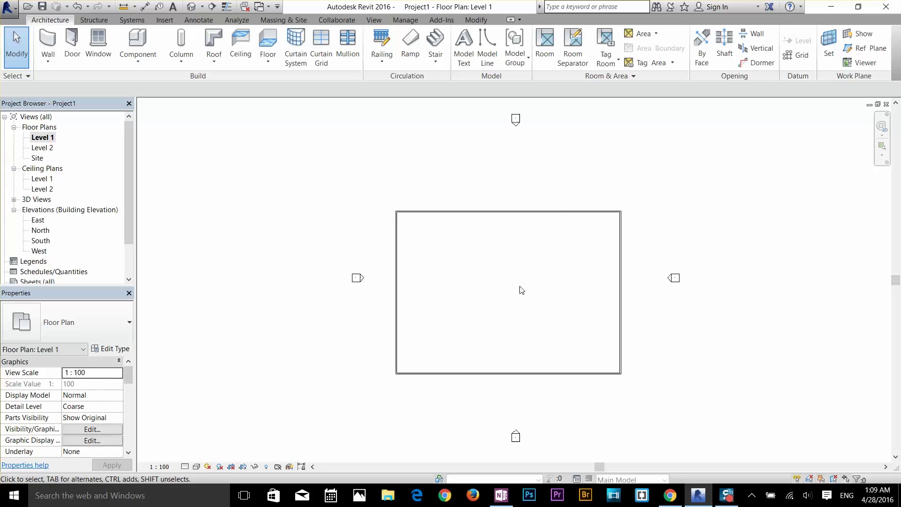
click(191, 7)
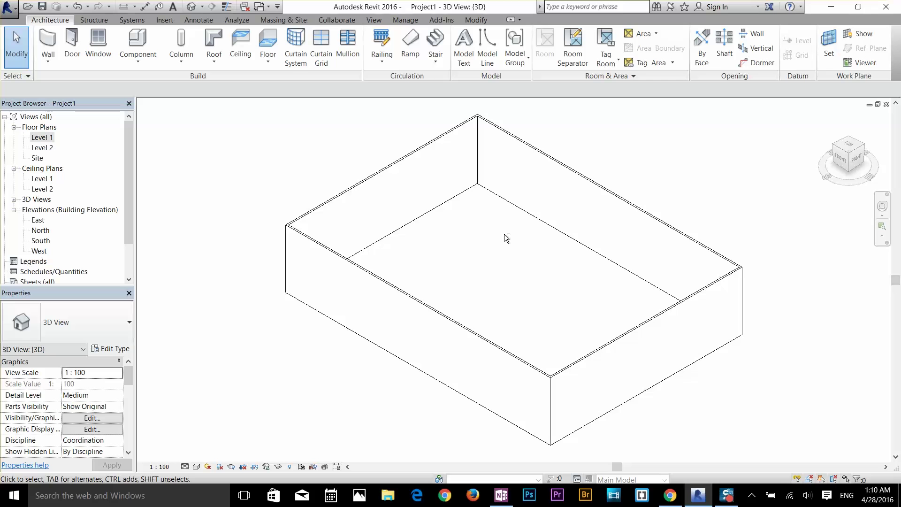
scroll(506, 247, down, 2)
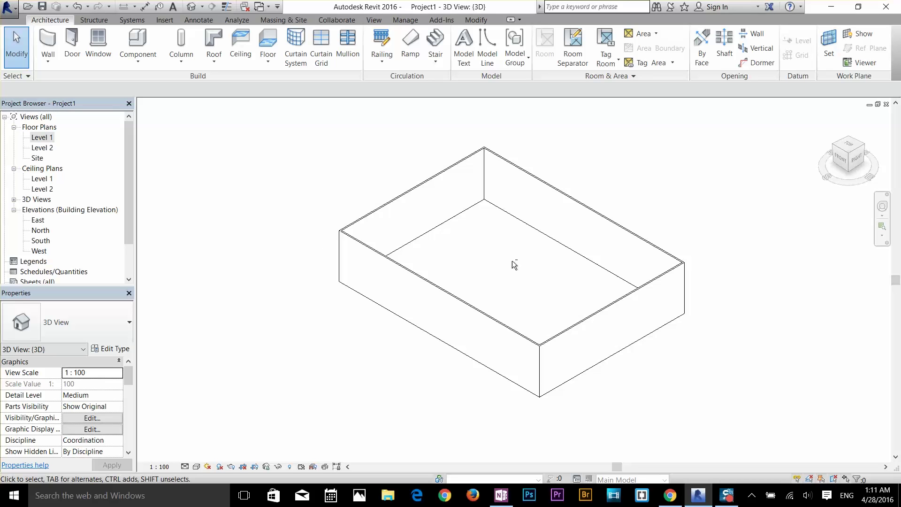
scroll(512, 261, down, 5)
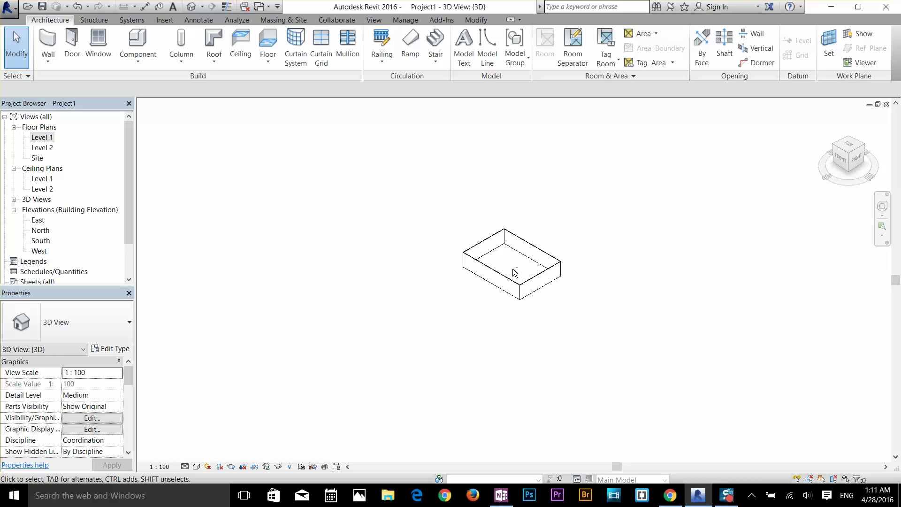
scroll(512, 270, up, 4)
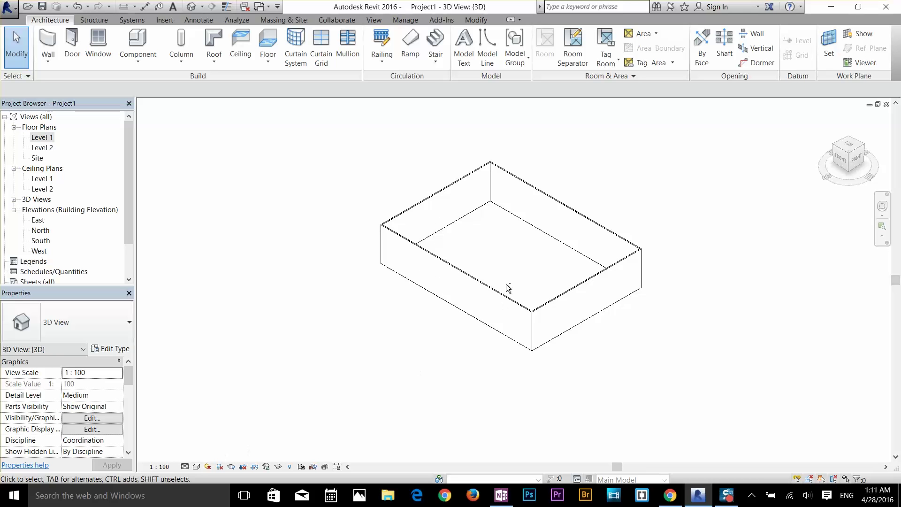
Step: Set the 3D view's visual style to Shaded, then zoom in and out on the walls
click(197, 466)
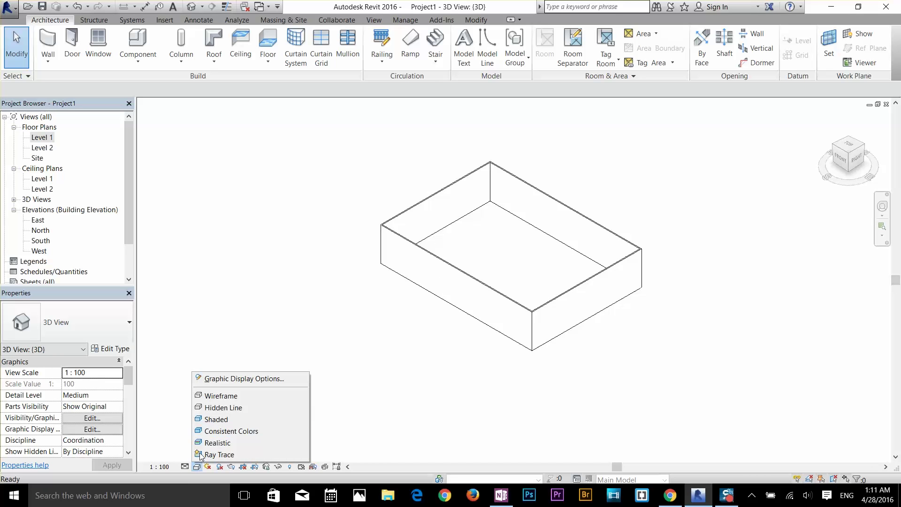
click(213, 418)
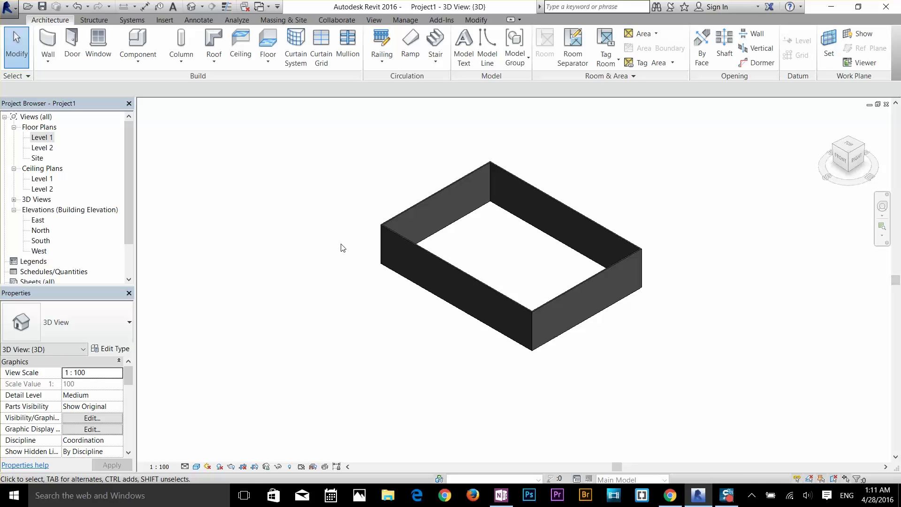
scroll(342, 248, up, 5)
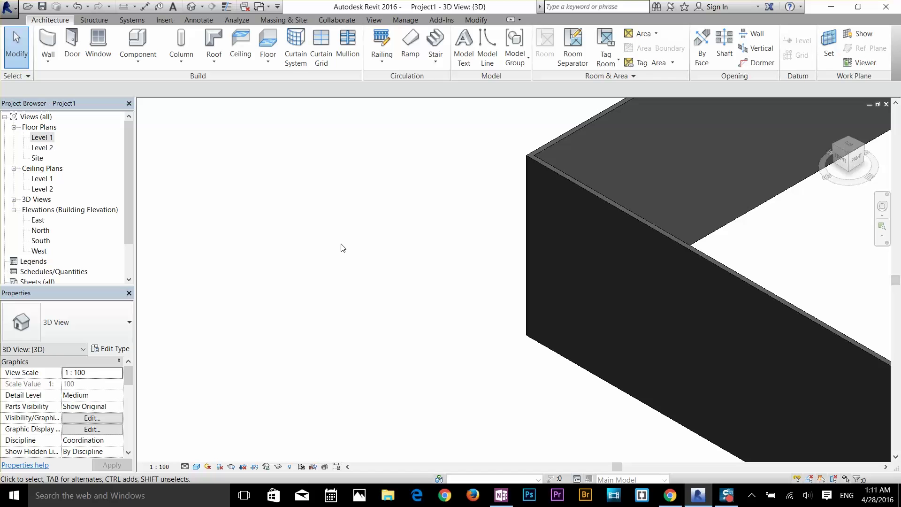
scroll(343, 248, down, 5)
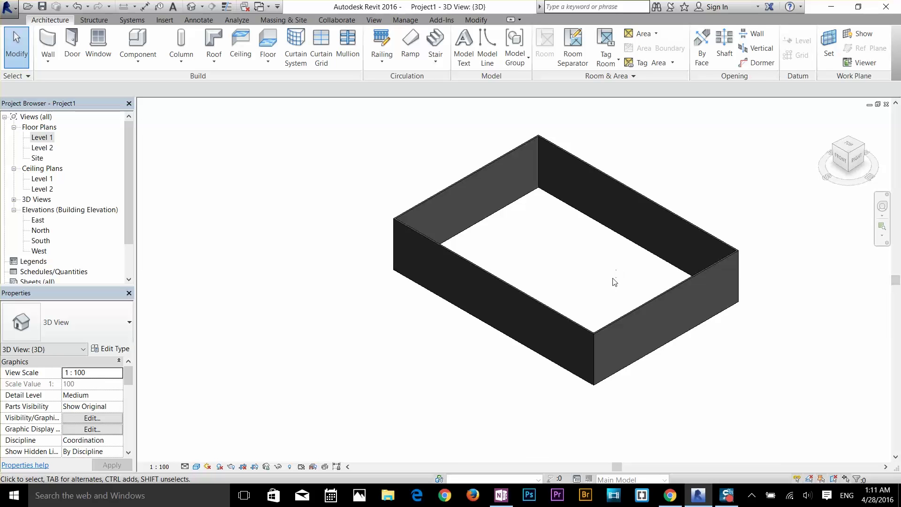
scroll(615, 279, up, 2)
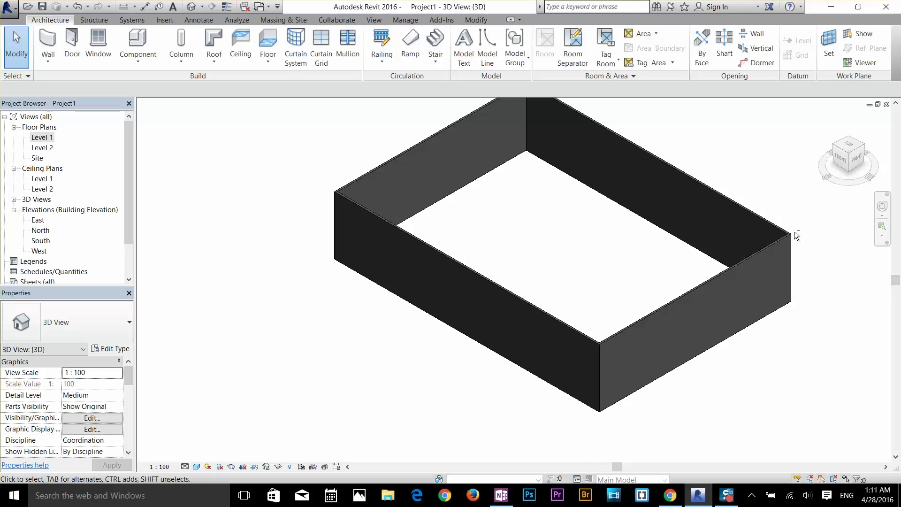
scroll(791, 233, up, 5)
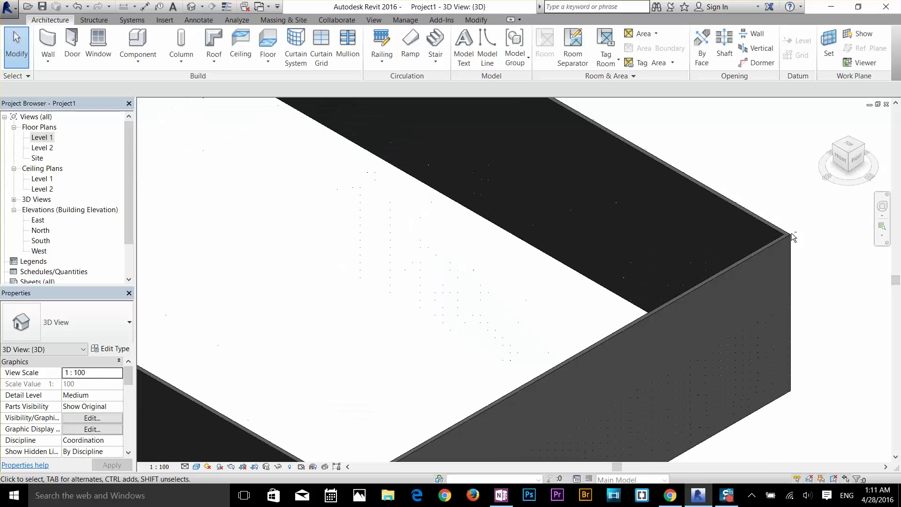
scroll(792, 237, down, 3)
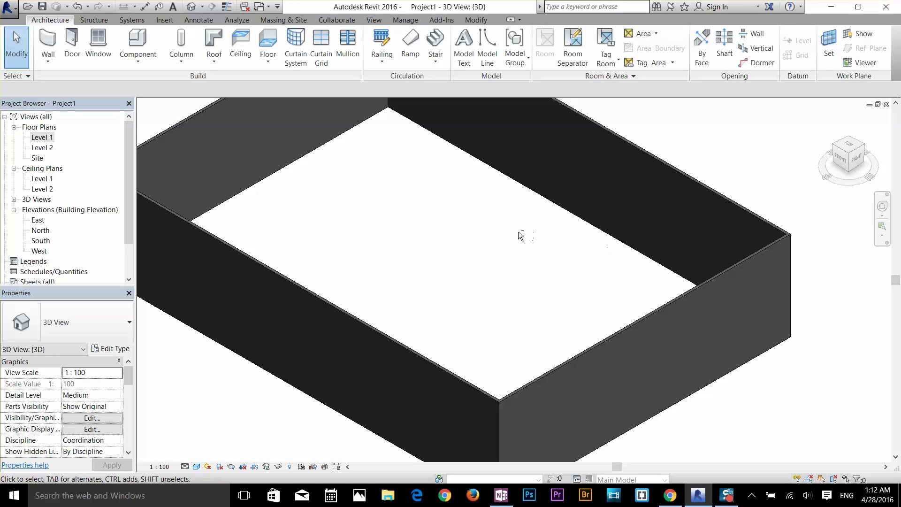
Step: Pan the 3D view right and zoom out until the whole shaded enclosure fits
middle_drag(518, 232, 586, 225)
scroll(556, 254, down, 2)
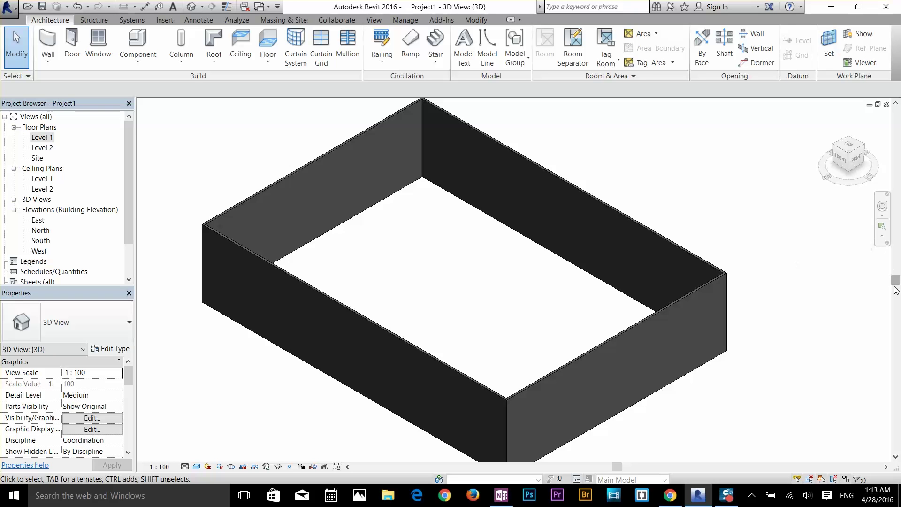
mouse_move(895, 286)
mouse_down()
mouse_move(895, 240)
mouse_move(896, 295)
mouse_move(896, 279)
mouse_up()
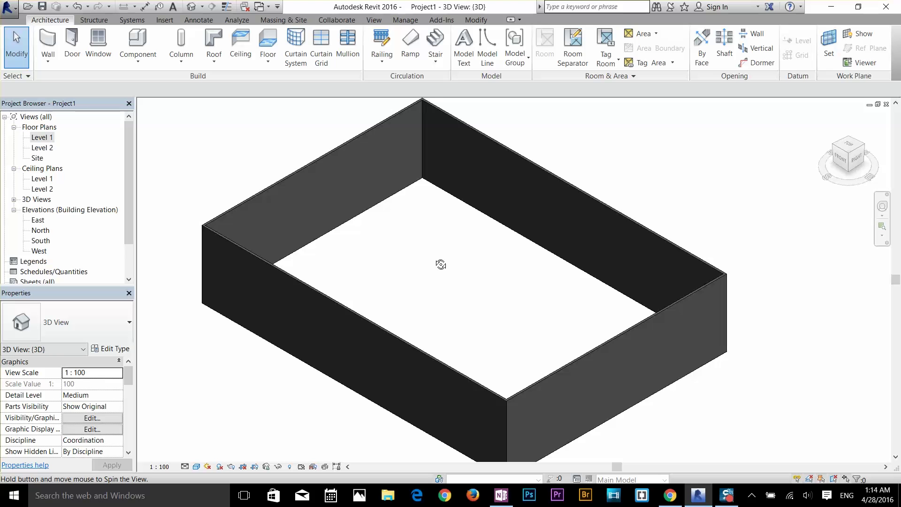
Step: Orbit the 3D view to a low angle facing the FRONT of the enclosure
shift+middle_drag(440, 264, 272, 219)
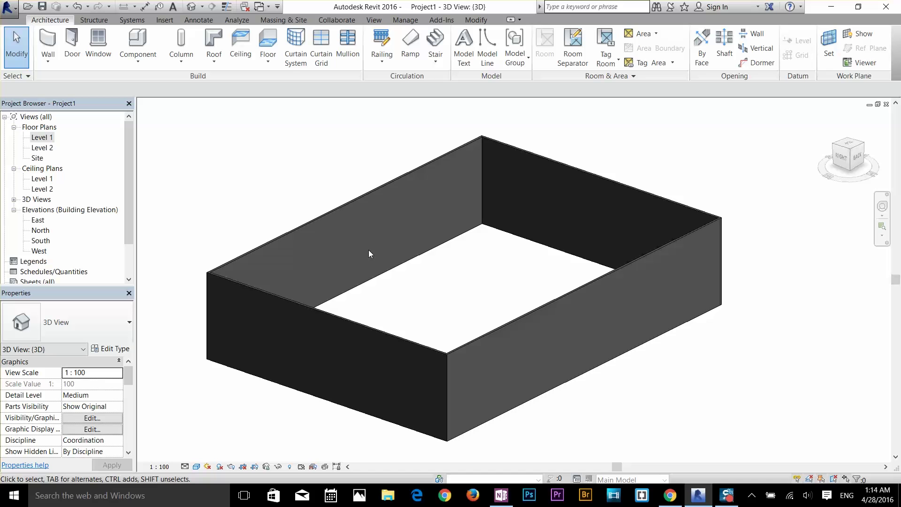
Step: Open the Level 1 floor plan from the Project Browser and pan it slightly
click(42, 138)
double_click(43, 139)
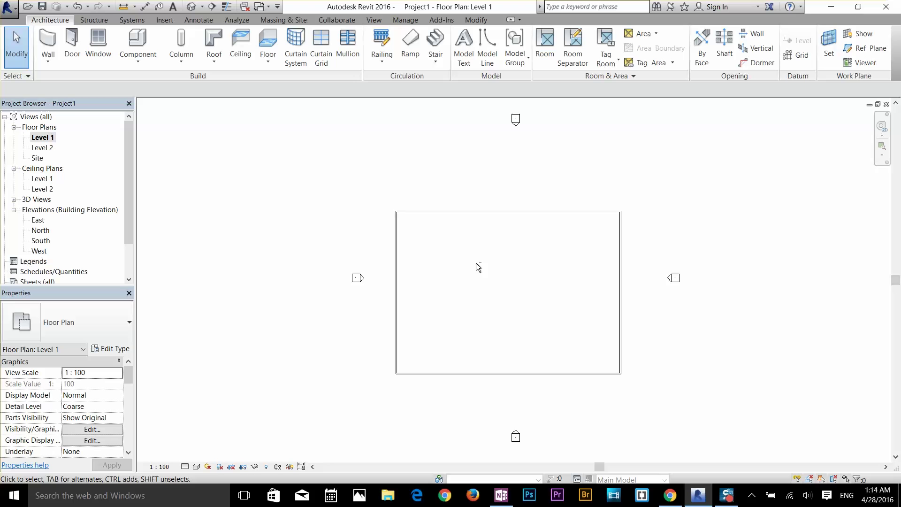
mouse_move(482, 269)
middle_down()
mouse_move(518, 261)
mouse_move(466, 234)
mouse_move(437, 281)
mouse_move(473, 271)
middle_up()
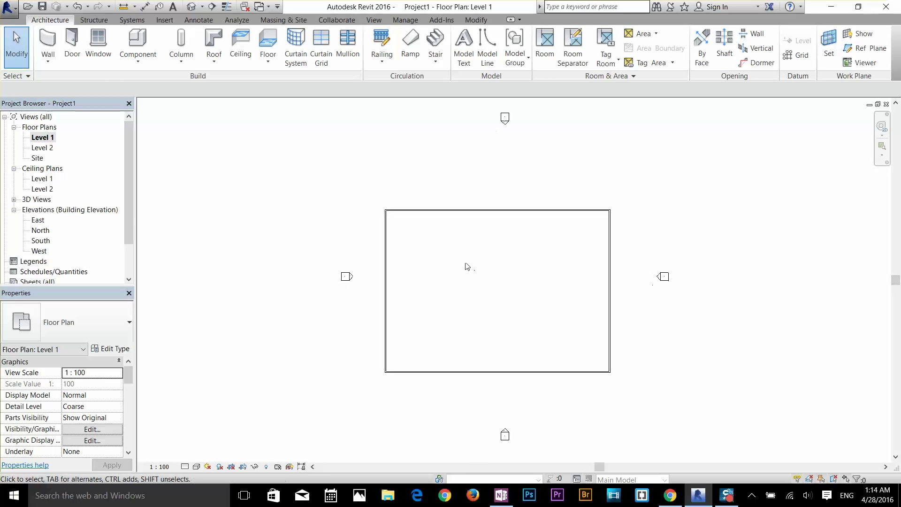
Step: Expand 3D Views, reopen the {3D} view and pan it right
click(46, 199)
click(14, 199)
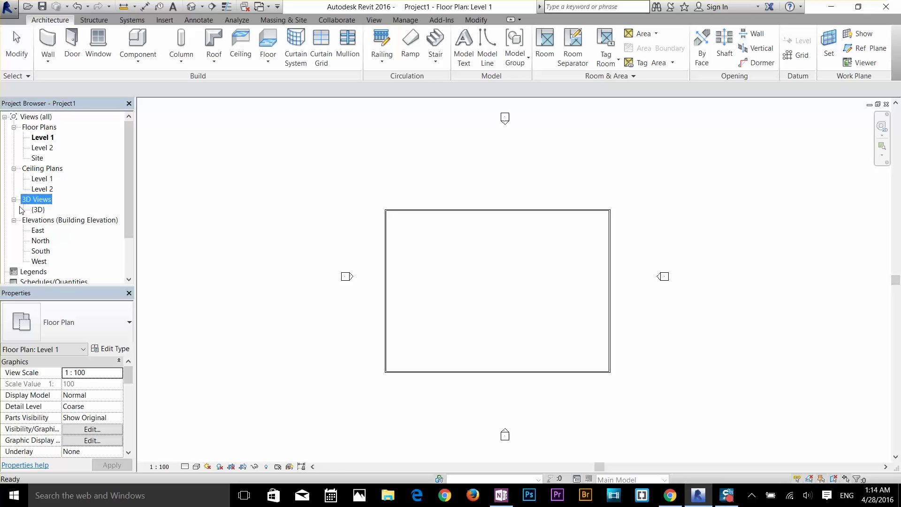
double_click(38, 210)
middle_drag(505, 283, 540, 275)
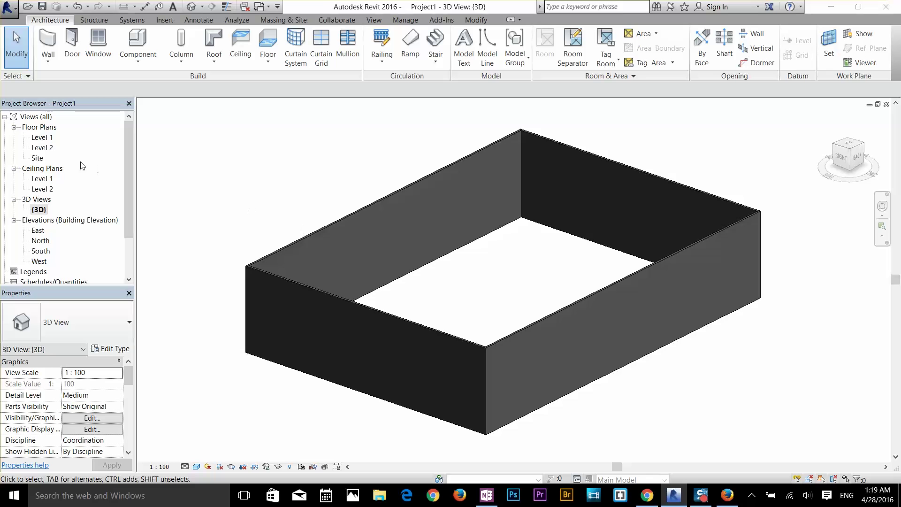
Step: Reopen Level 1, select the top-right corner walls, and show the 2D wheel and zoom options
double_click(44, 138)
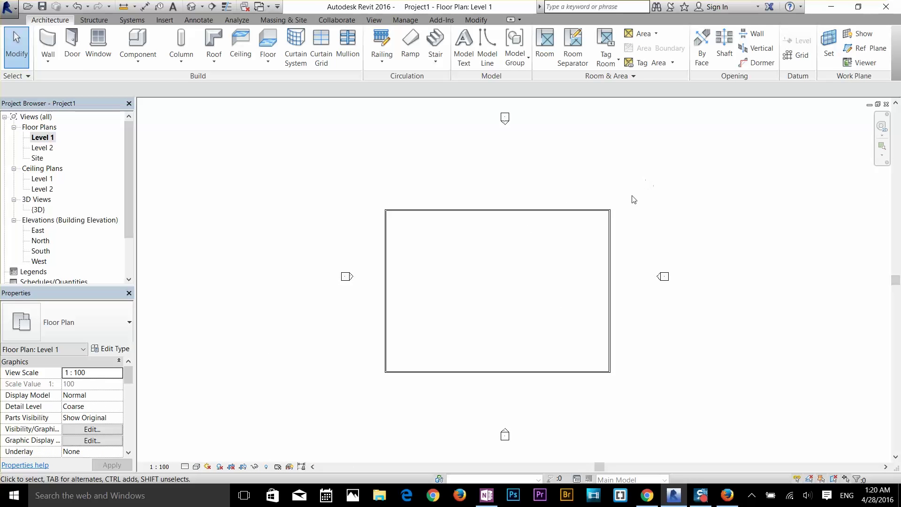
drag(649, 178, 557, 257)
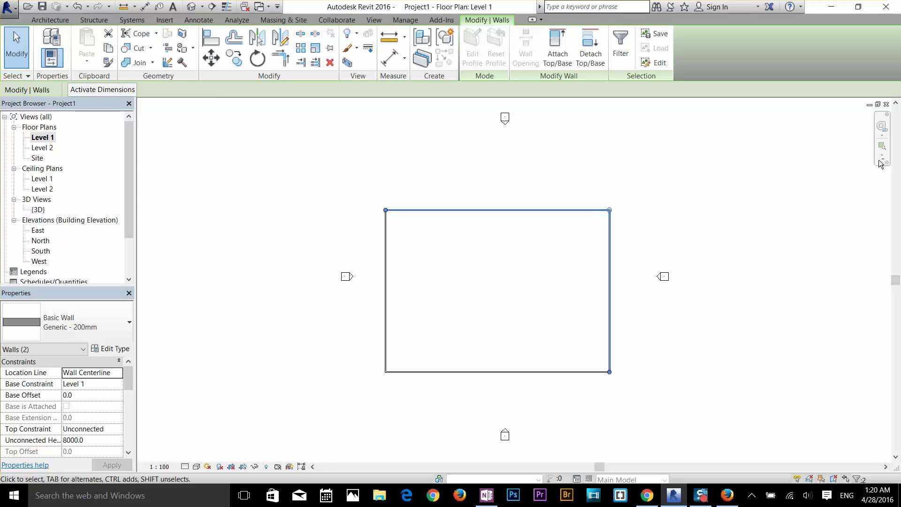
click(881, 130)
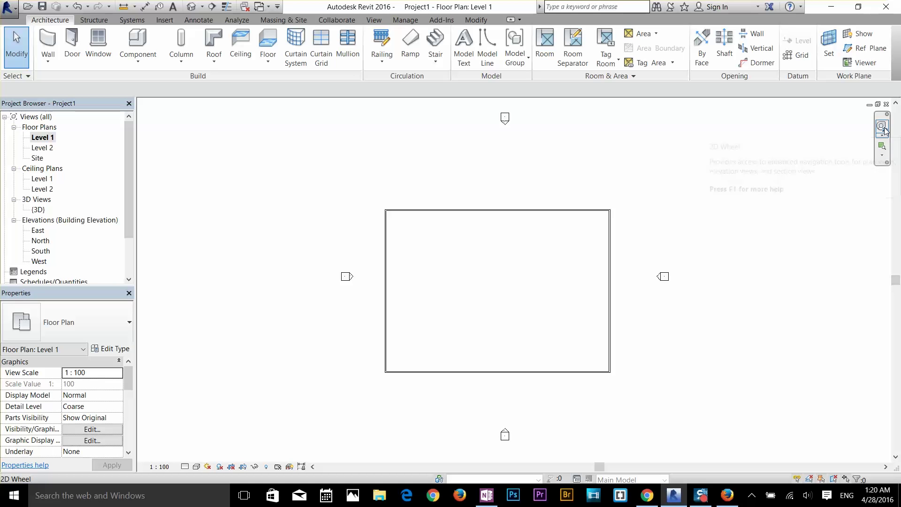
click(882, 157)
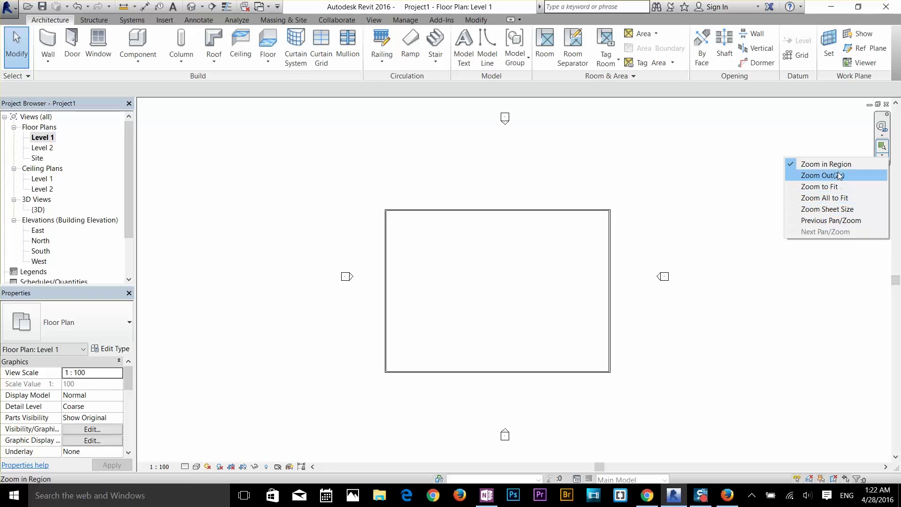
Step: Zoom in Region (ZR) on a small window around the upper-right wall corner
click(883, 157)
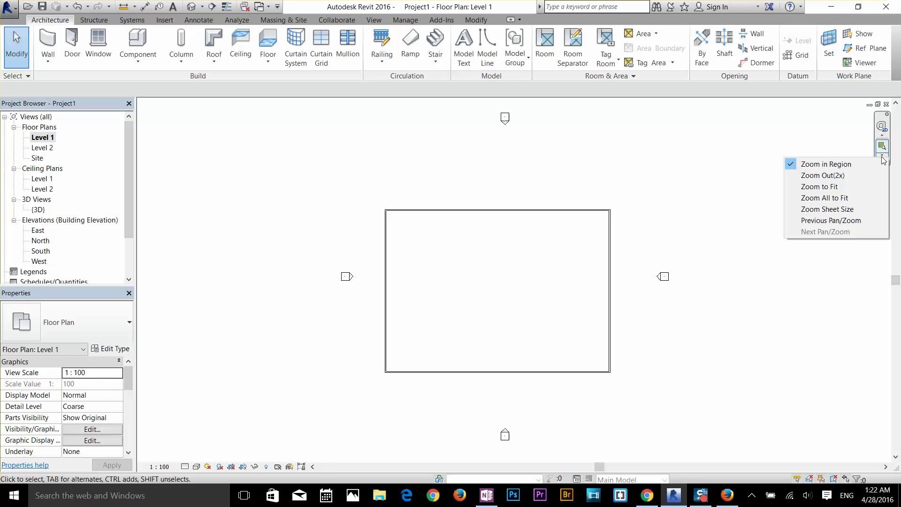
click(839, 164)
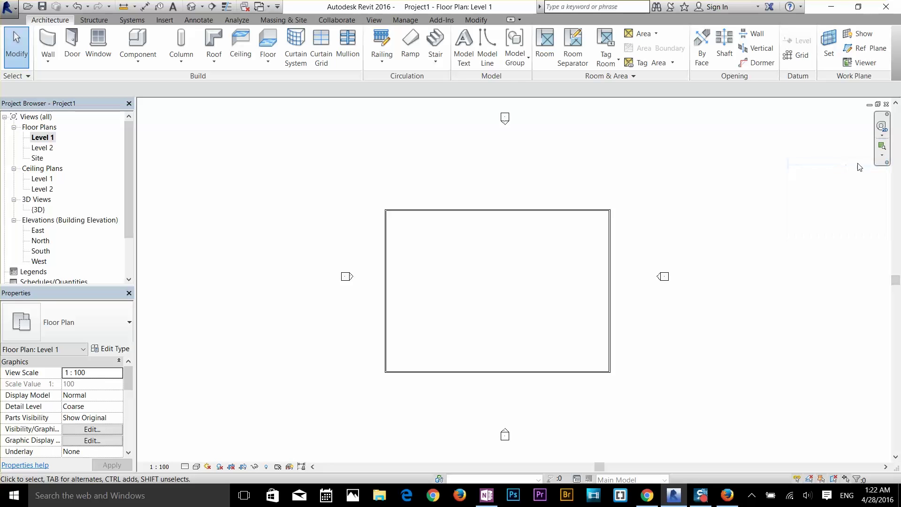
click(883, 150)
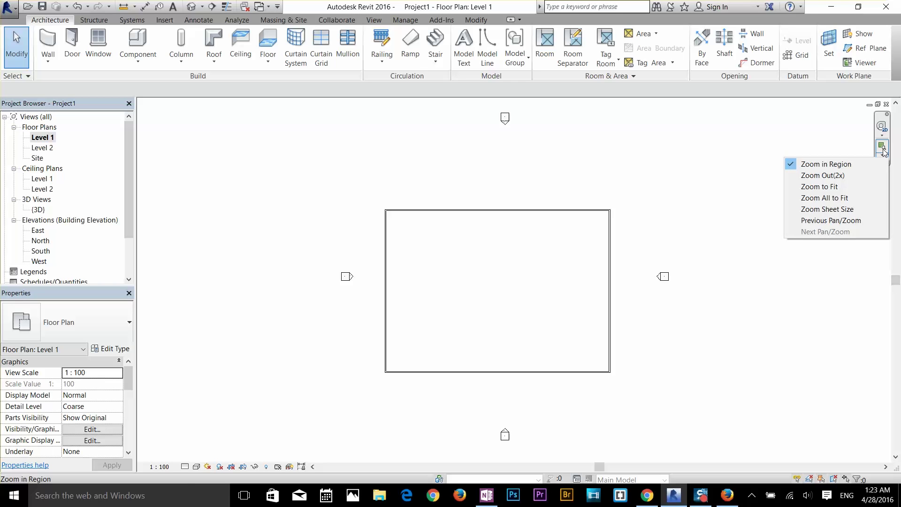
click(883, 149)
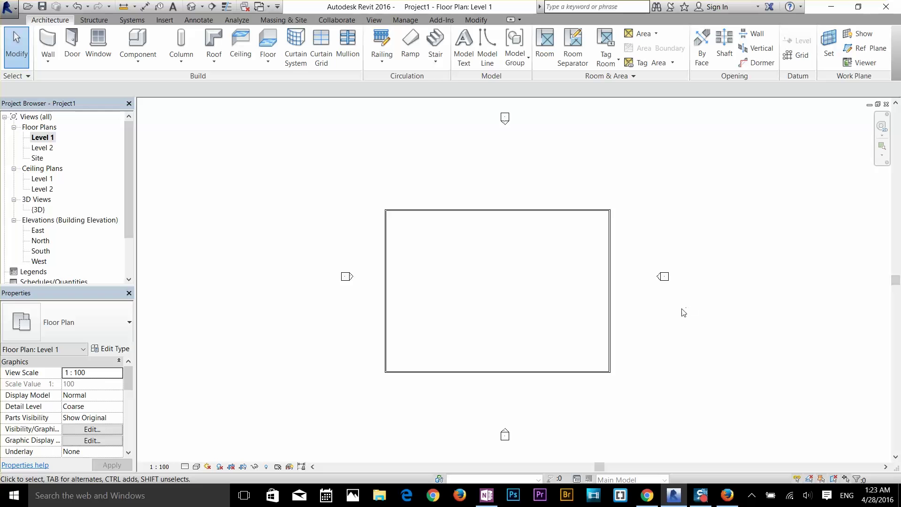
key(z)
key(r)
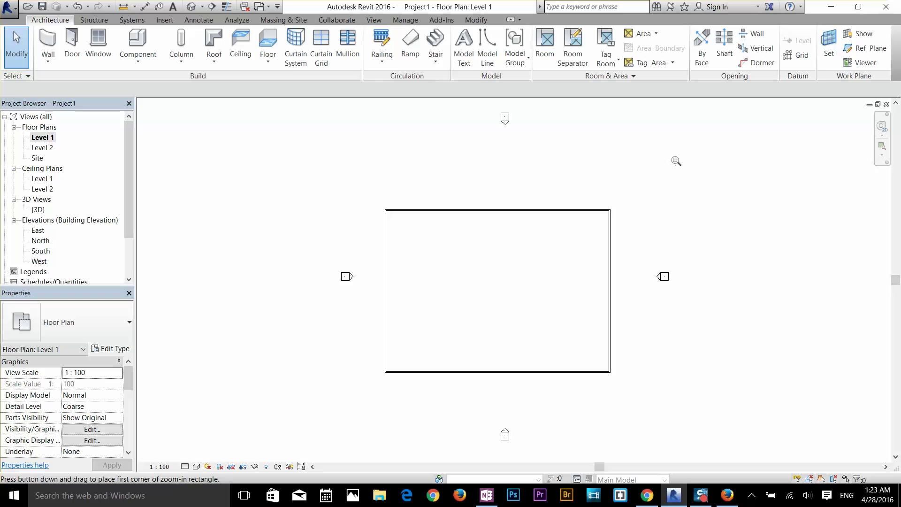
drag(678, 152, 554, 260)
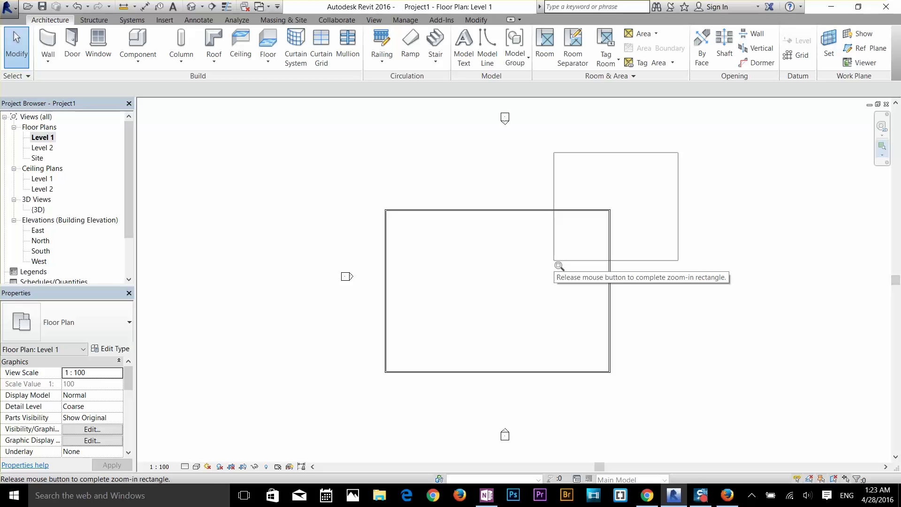
drag(554, 260, 555, 262)
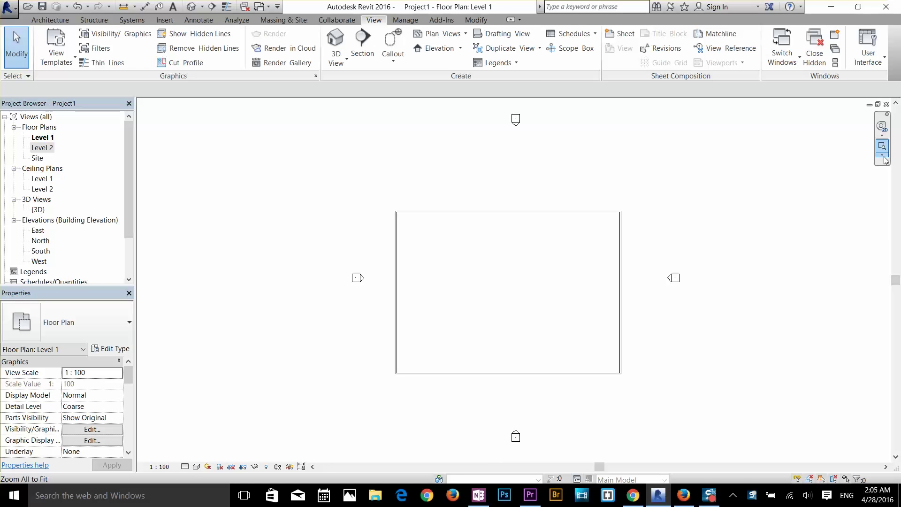
click(883, 157)
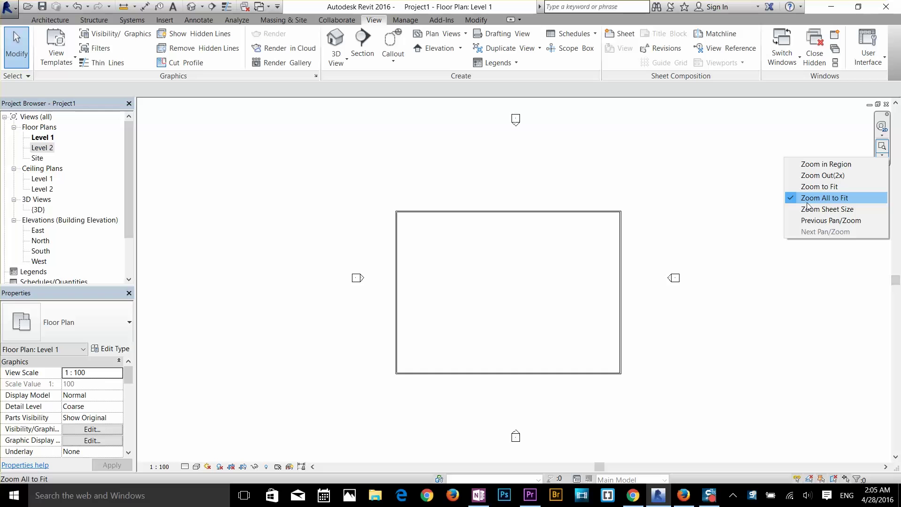
click(834, 201)
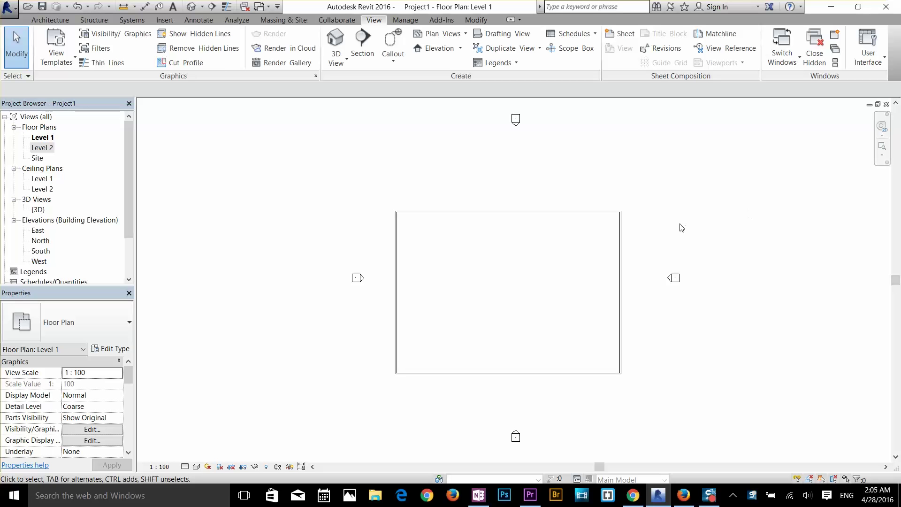
click(883, 159)
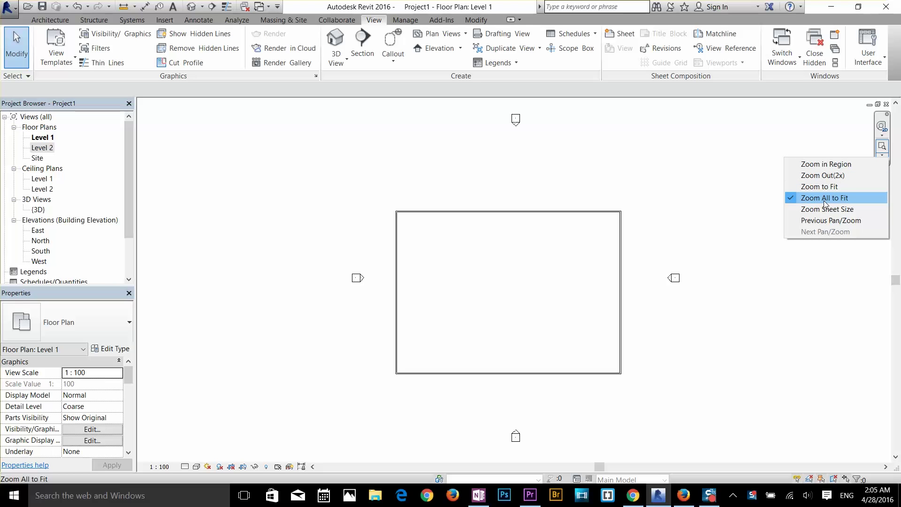
click(883, 149)
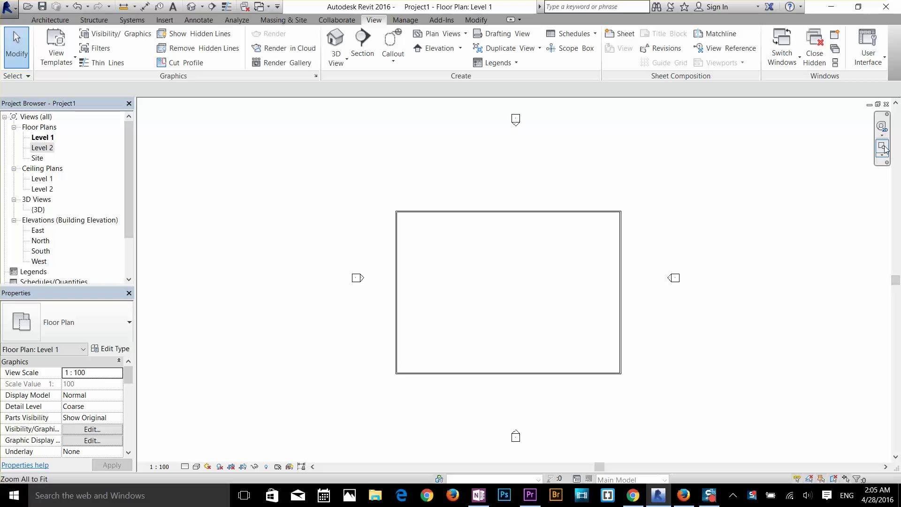
click(882, 154)
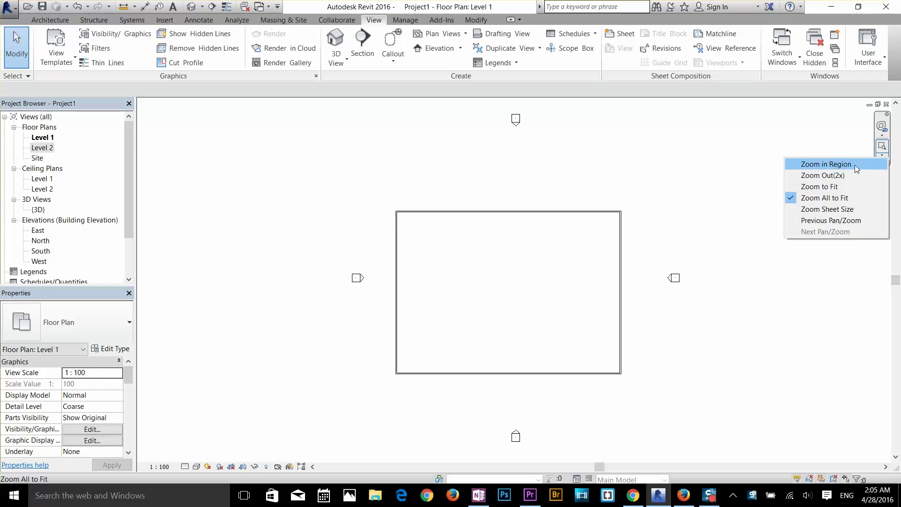
click(833, 178)
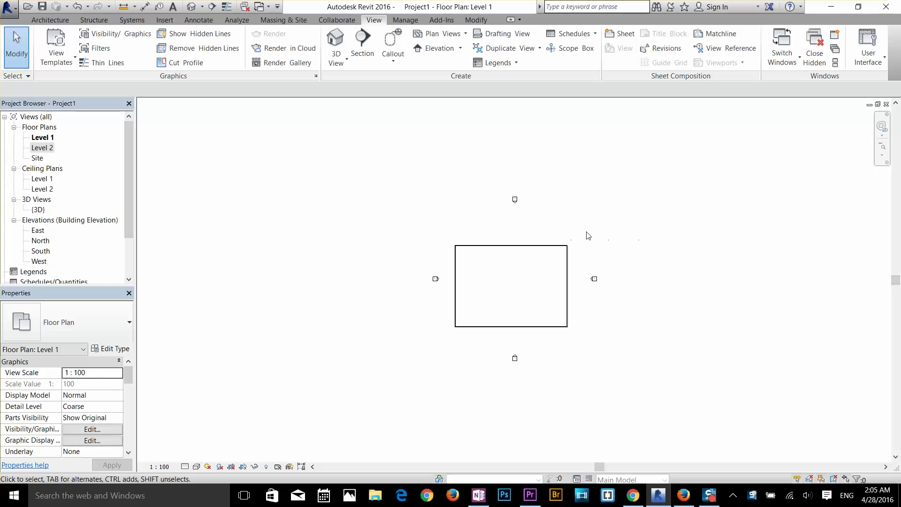
click(881, 156)
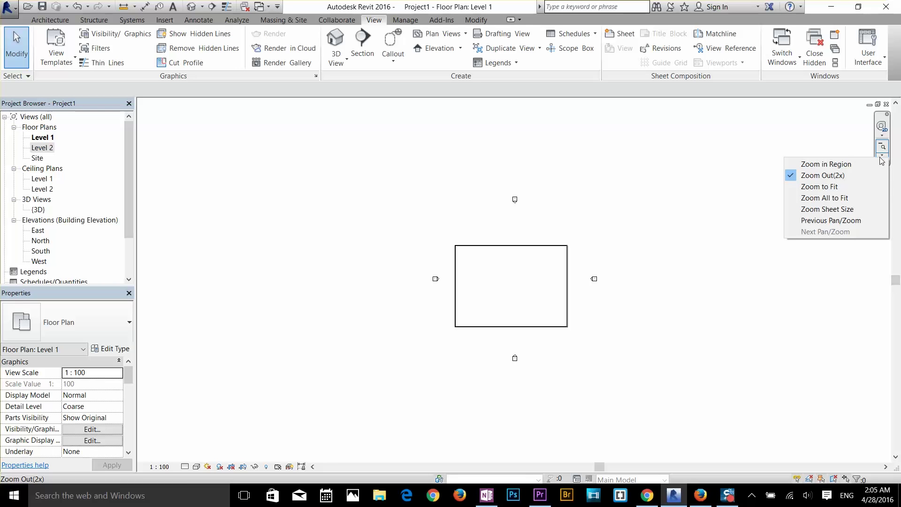
click(813, 198)
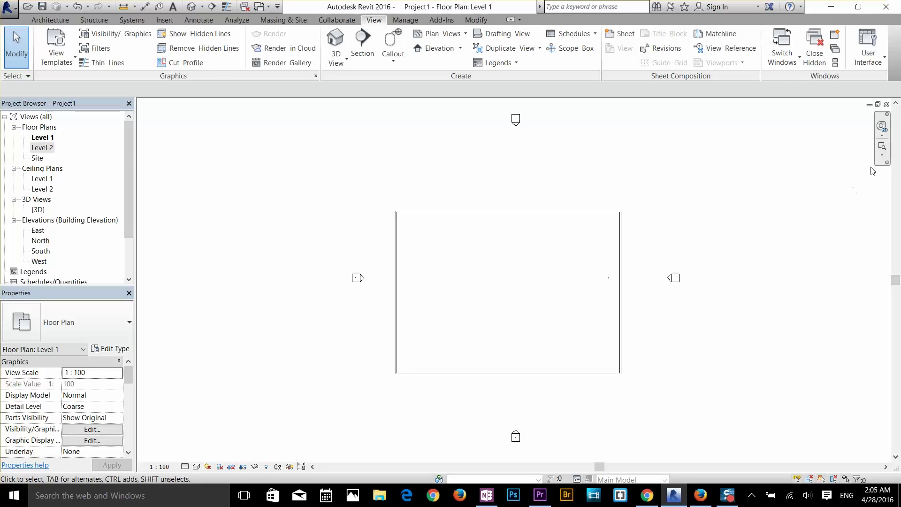
click(881, 155)
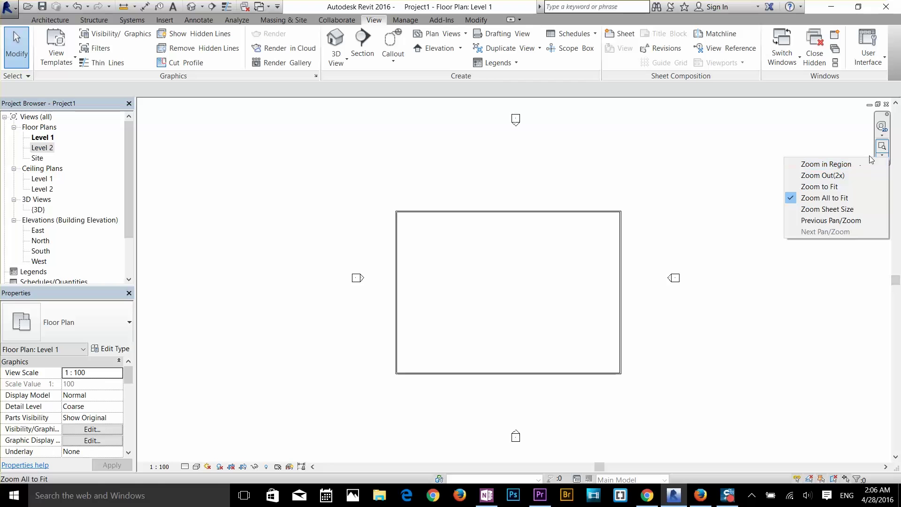
Step: Use the 2D SteeringWheel's Pan and Zoom to shift the Level 1 plan and enlarge the enclosure
click(881, 126)
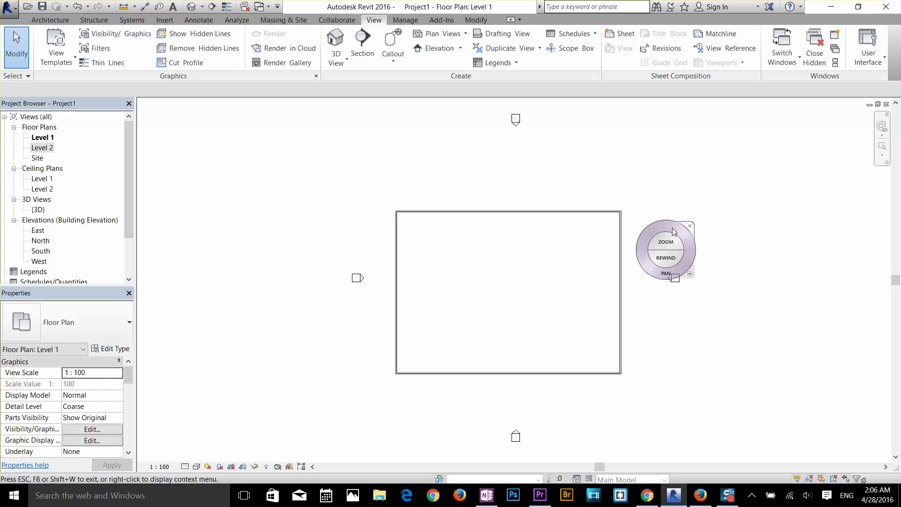
drag(667, 272, 705, 253)
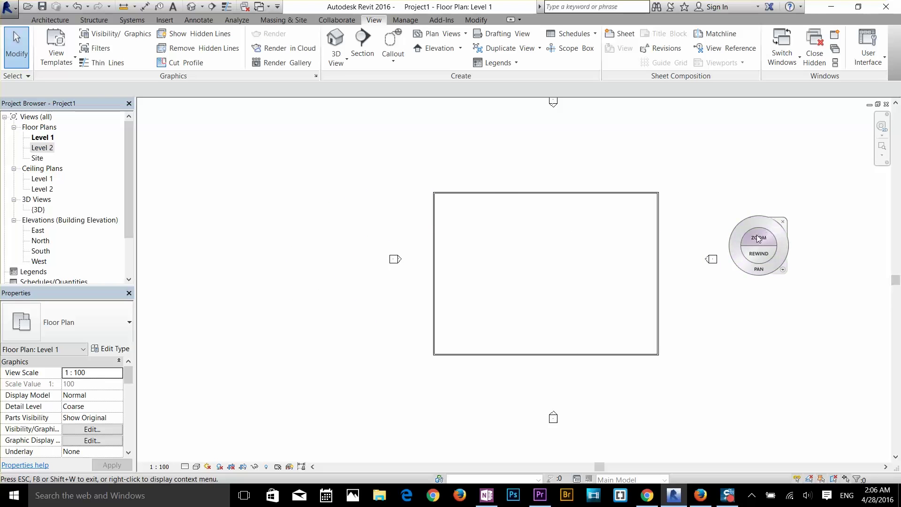
drag(761, 241, 600, 247)
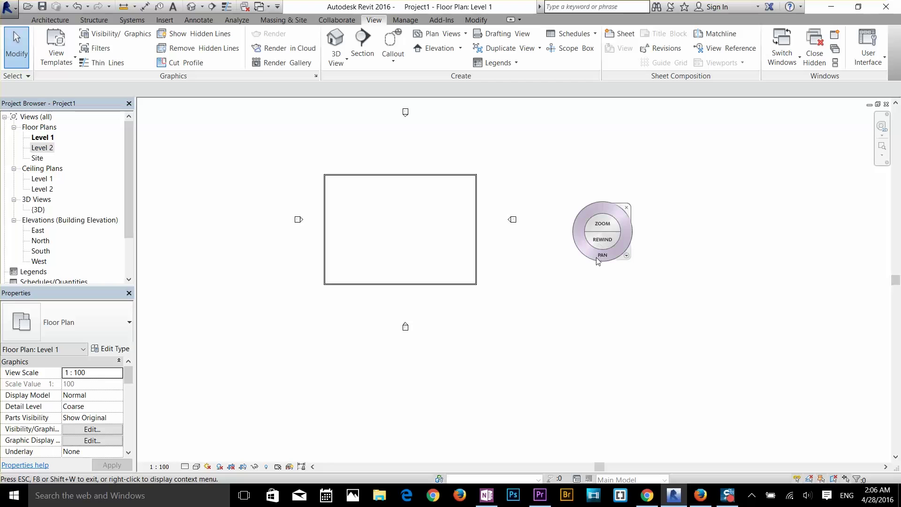
click(603, 257)
drag(604, 259, 594, 322)
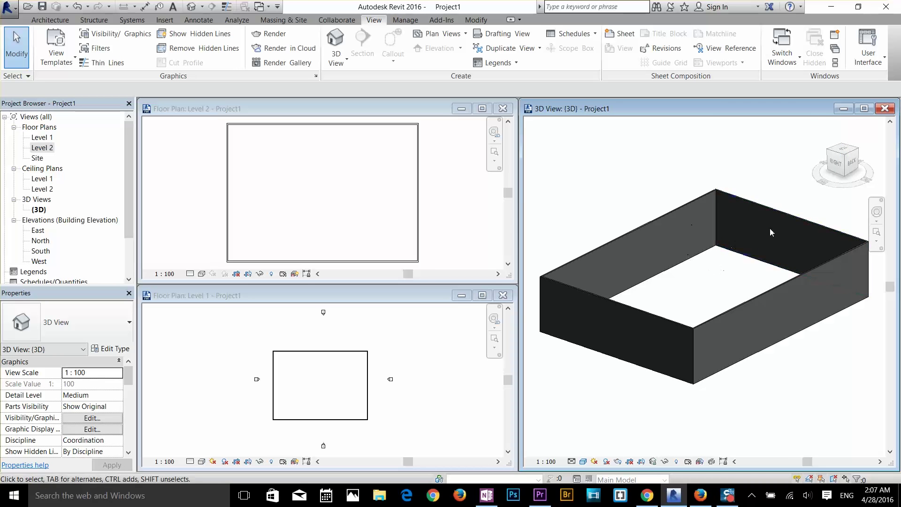
Step: View the 3D enclosure from RIGHT, then TOP, then a corner, and activate the Level 2 plan
click(836, 165)
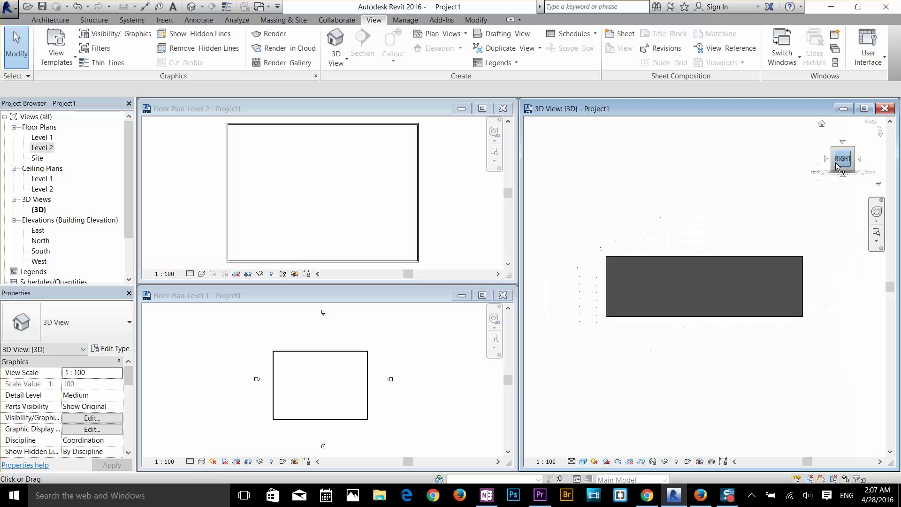
click(842, 142)
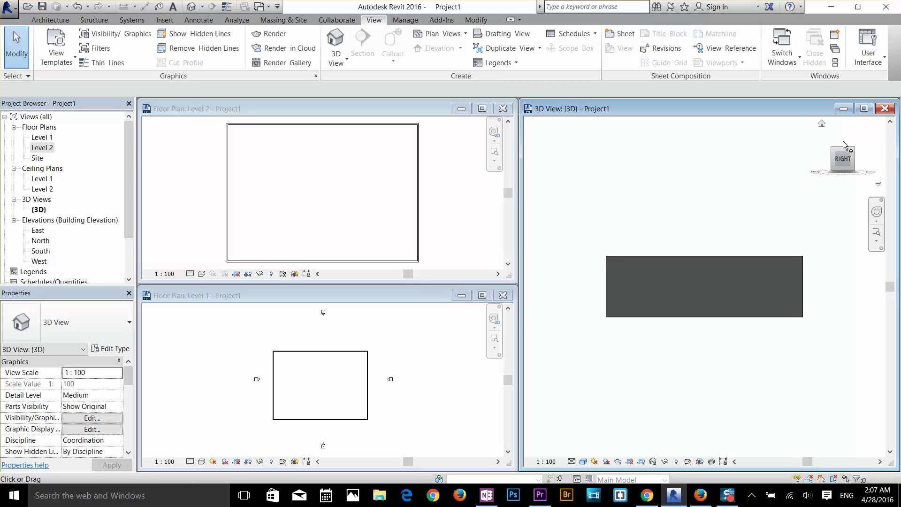
click(852, 148)
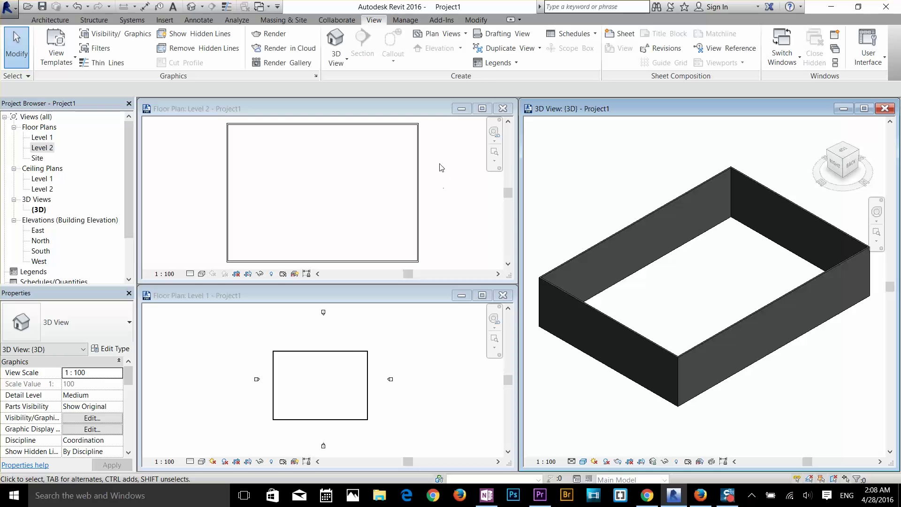
click(416, 167)
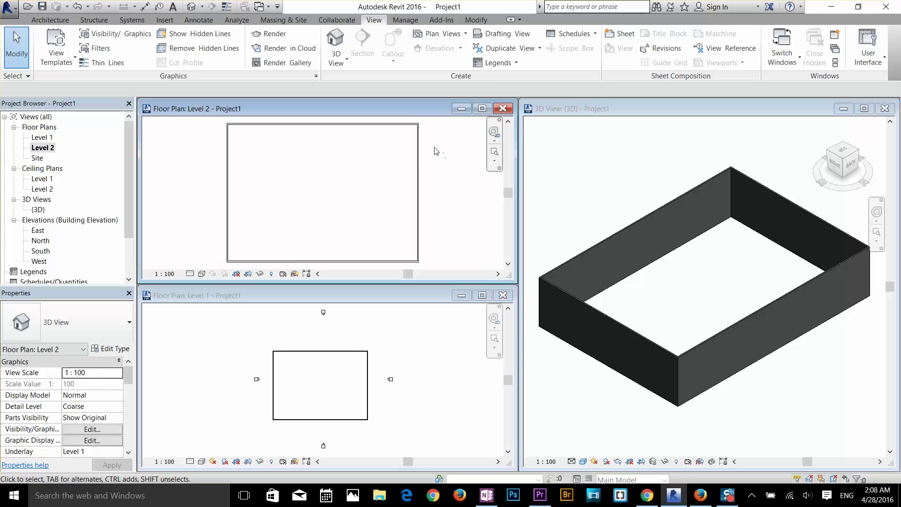